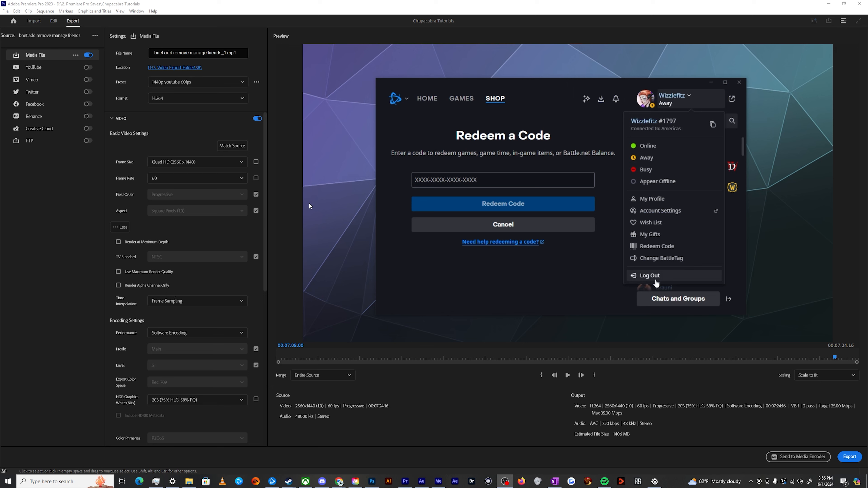
Set the export frame size to 4K (4096 x 2160), with a 45 Mbps target bitrate and a 55 Mbps maximum bitrate.
left_click(188, 162)
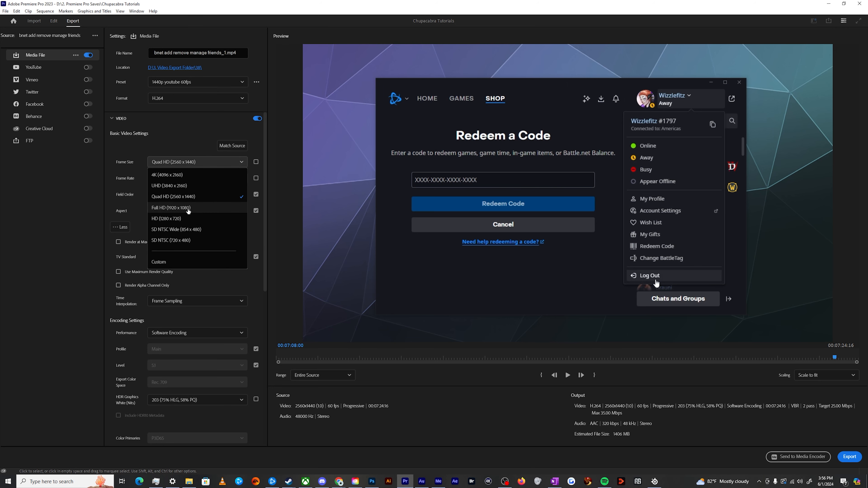
left_click(184, 175)
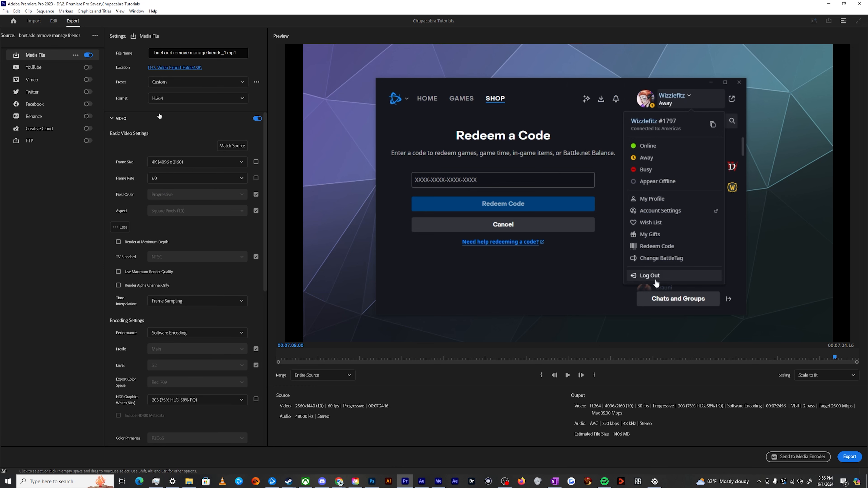
scroll(266, 260, "down", 2)
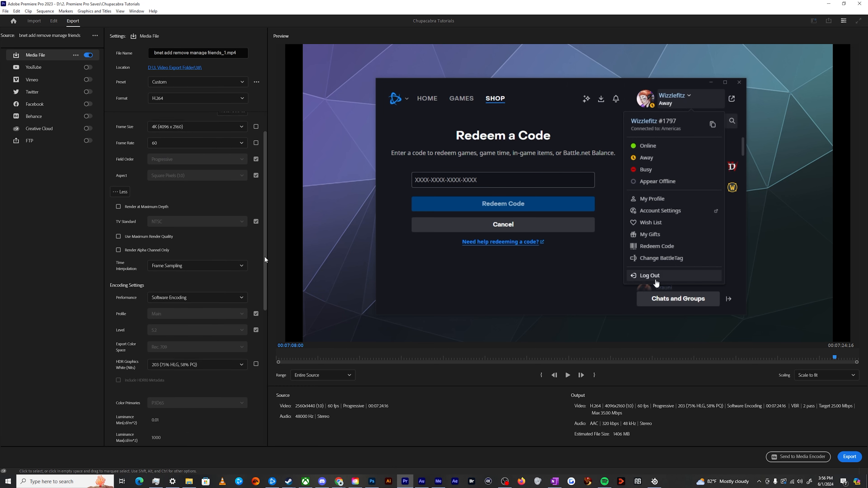
scroll(266, 259, "down", 12)
left_click(253, 308)
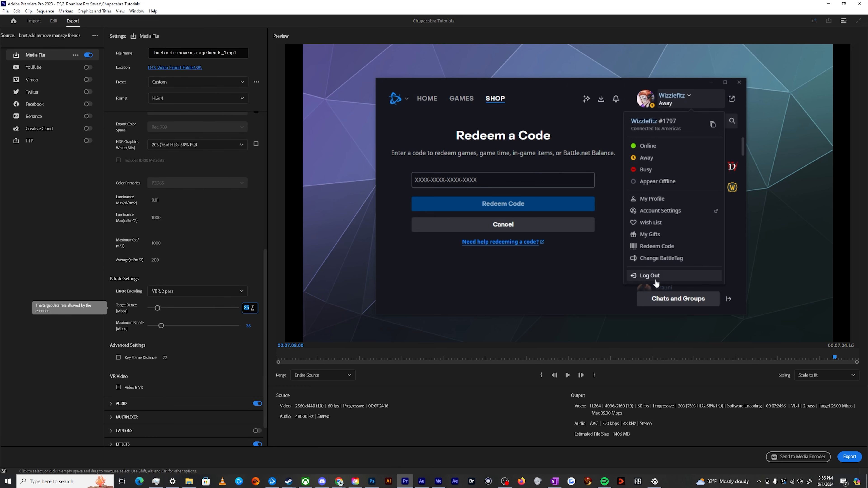
type("45")
key("Tab")
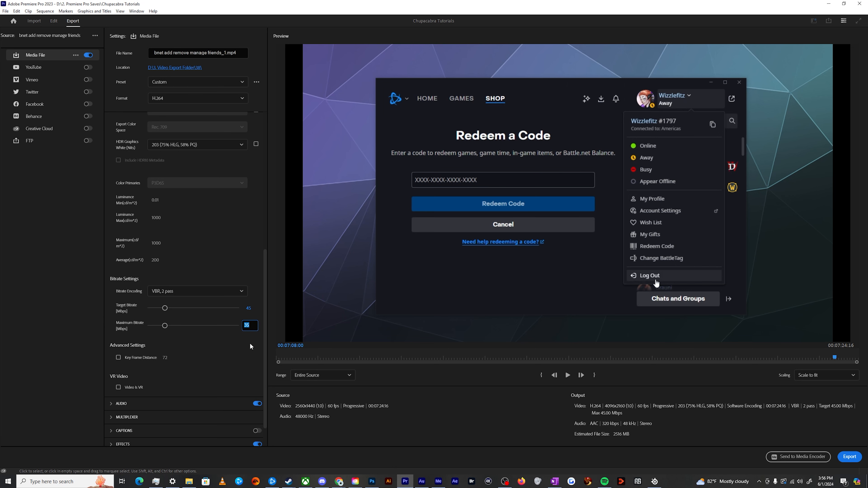
type("55")
key("Return")
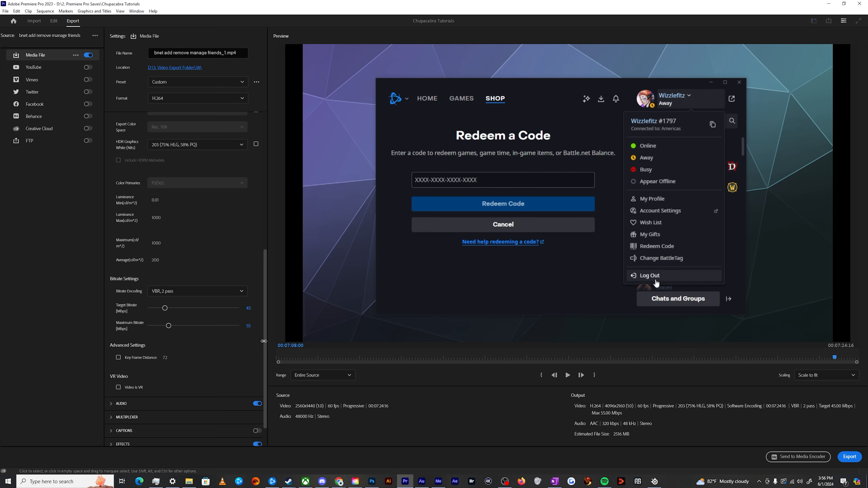
Save the current export settings as a preset named My Swanky 4k Preset.
scroll(225, 121, "up", 8)
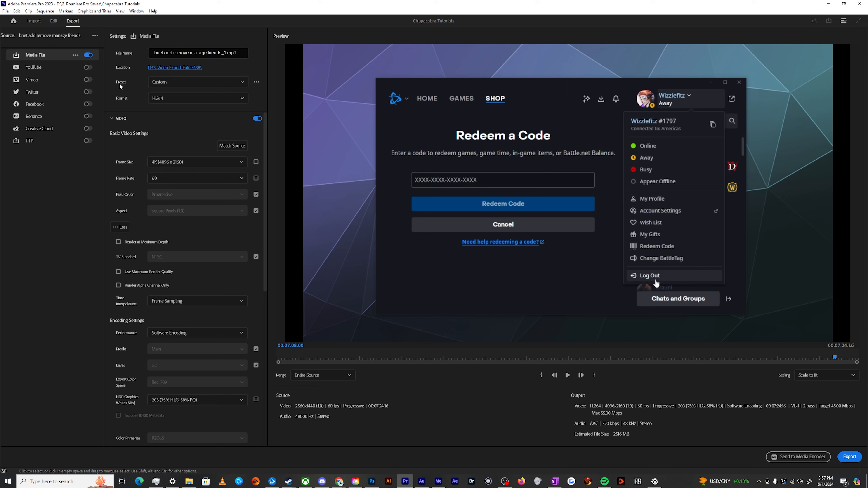
left_click(256, 82)
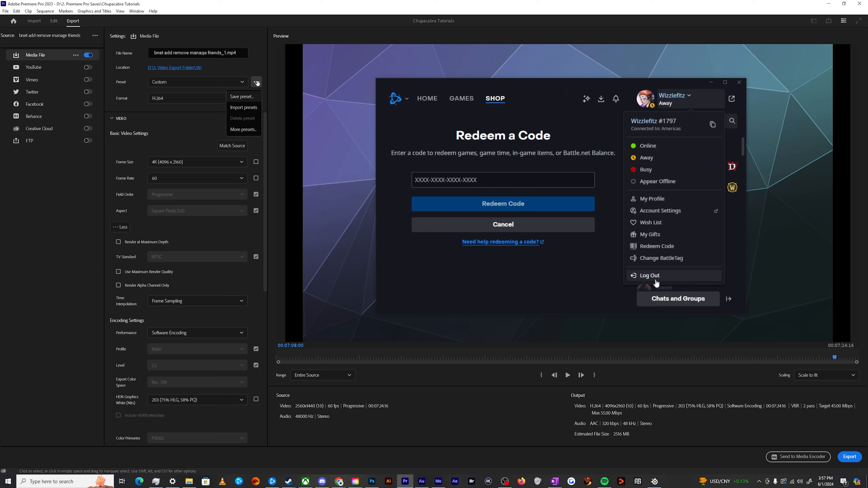
left_click(241, 96)
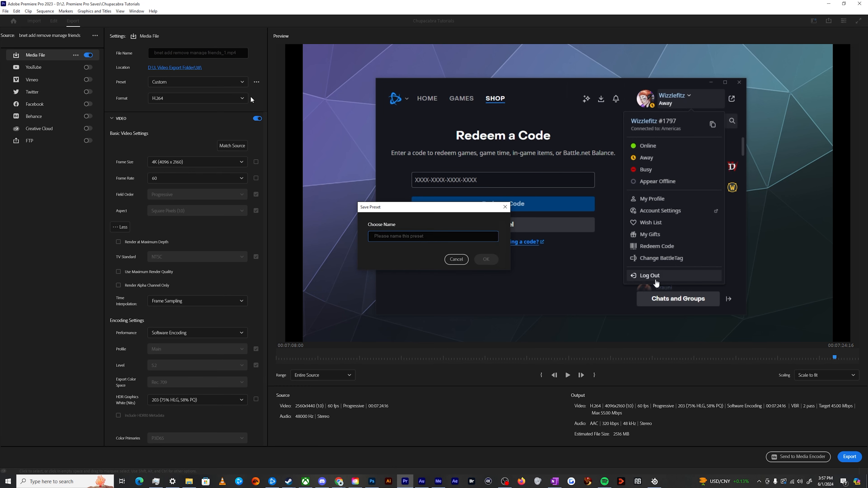
type("M")
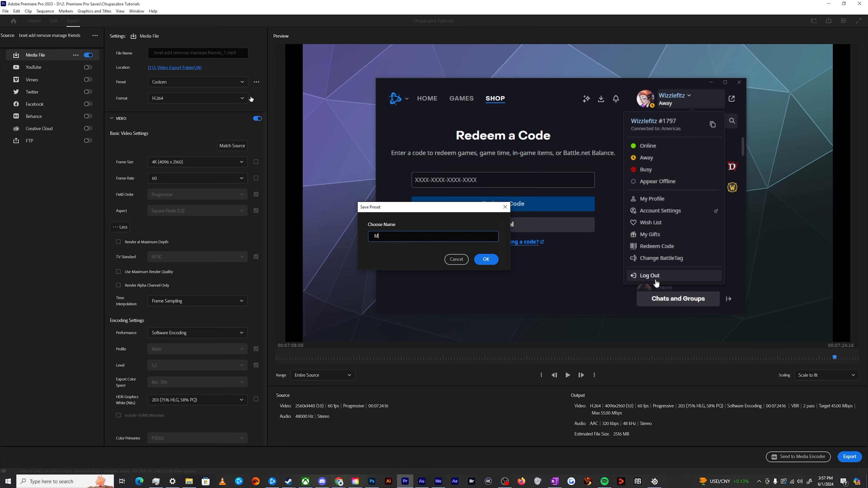
type("y Swanky 4k Preset")
left_click(484, 262)
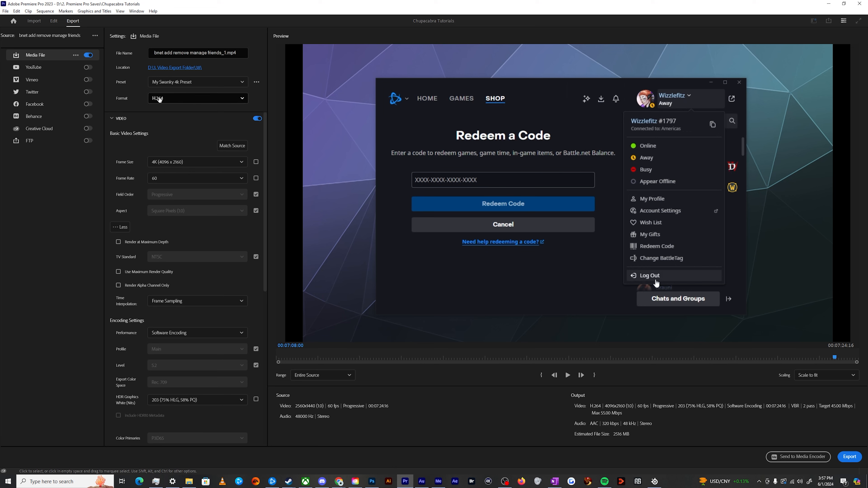
Look through the export preset list, including its favorites, to find the newly saved My Swanky 4k Preset.
left_click(212, 85)
scroll(193, 186, "up", 3)
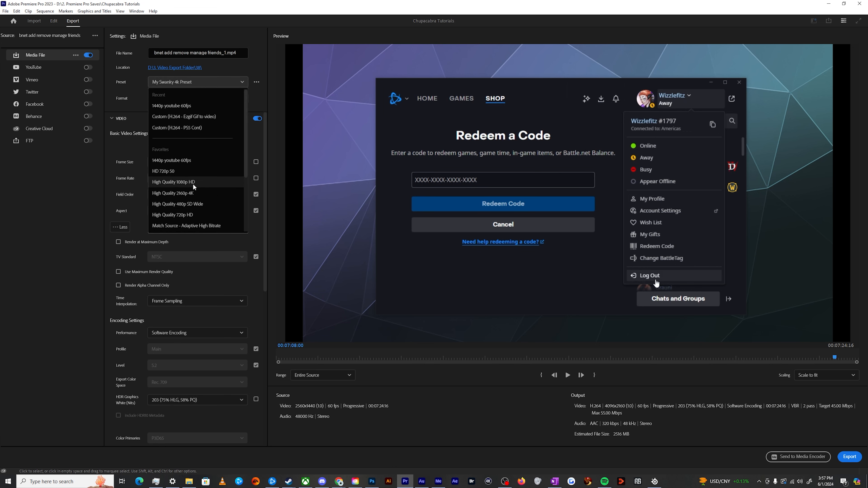
scroll(194, 186, "down", 3)
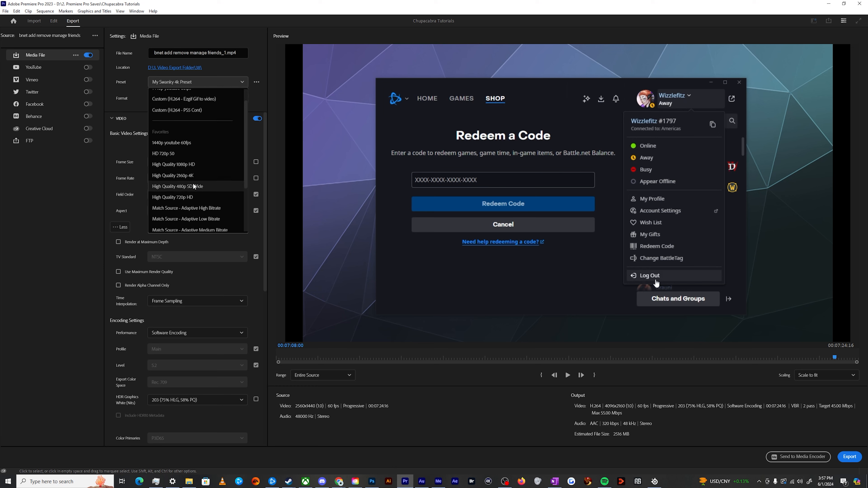
scroll(194, 186, "down", 1)
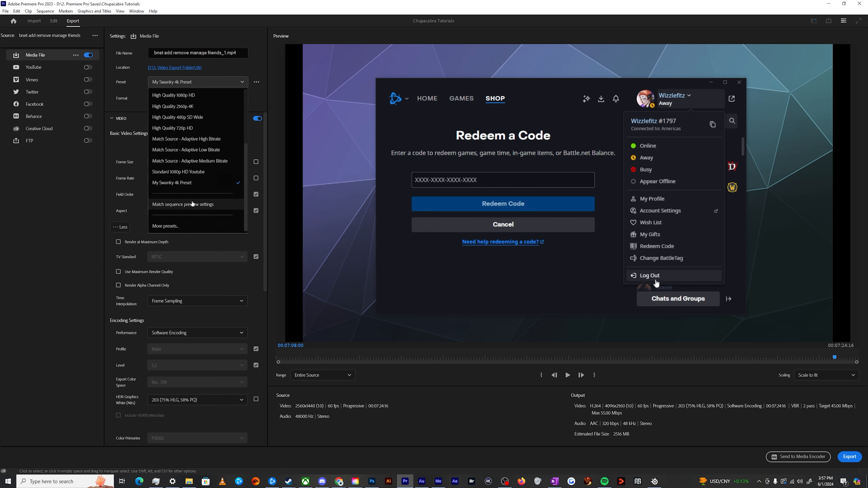
scroll(193, 207, "up", 1)
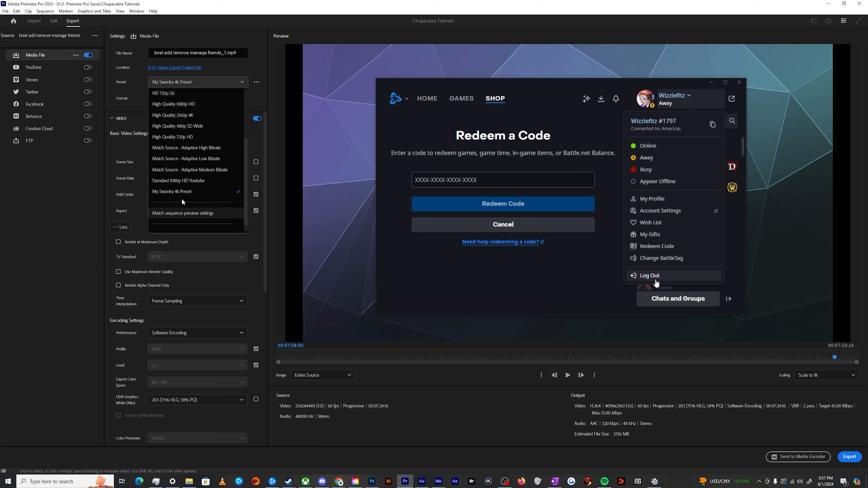
scroll(244, 164, "up", 3)
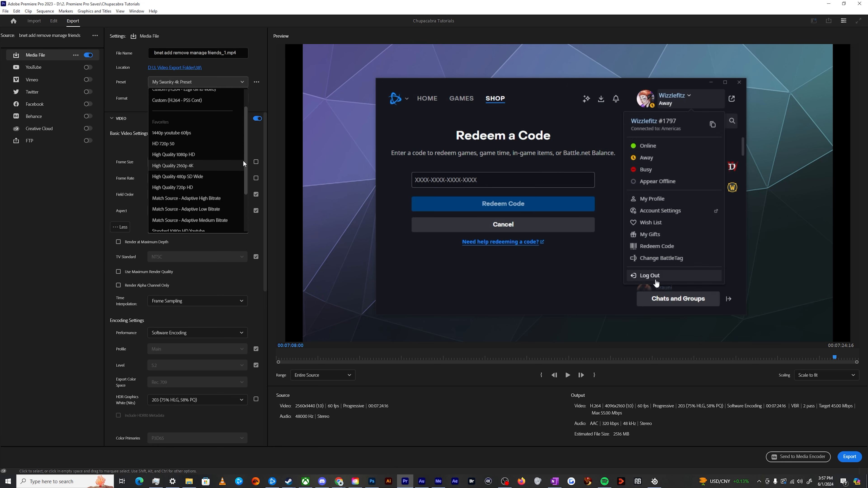
scroll(184, 152, "down", 3)
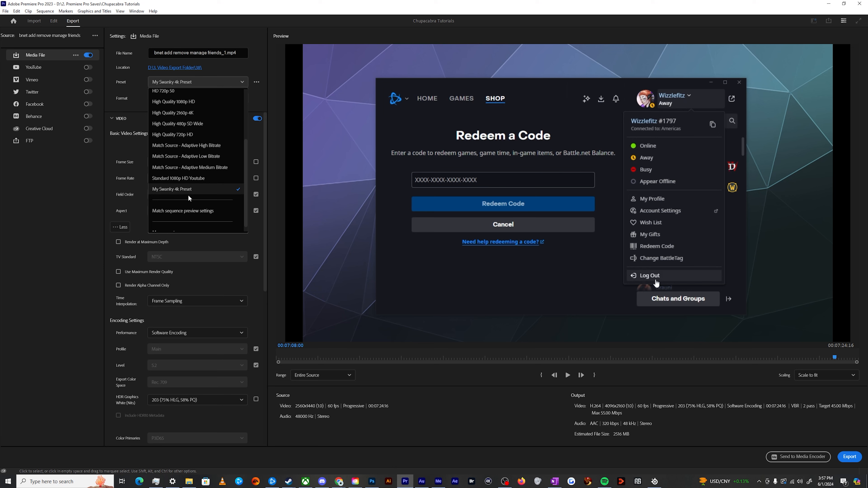
left_click(445, 430)
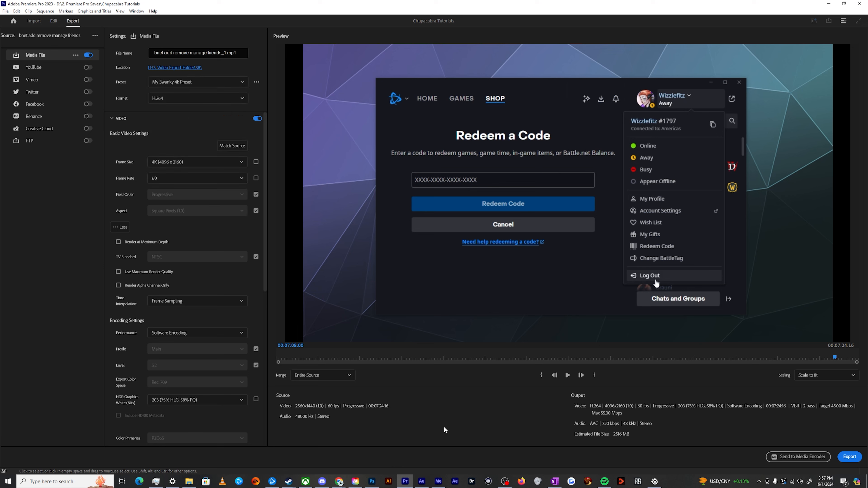
Send the sequence to Adobe Media Encoder, switch there, and check the preset choices of the newly queued item.
left_click(778, 454)
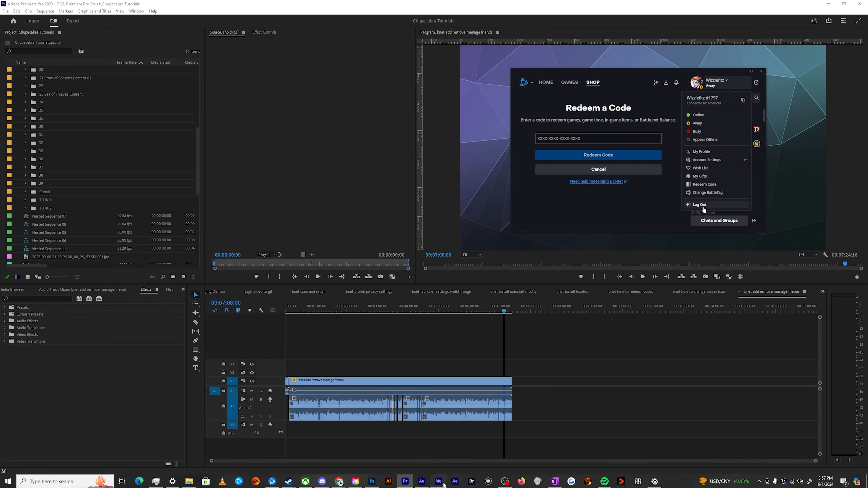
left_click(441, 483)
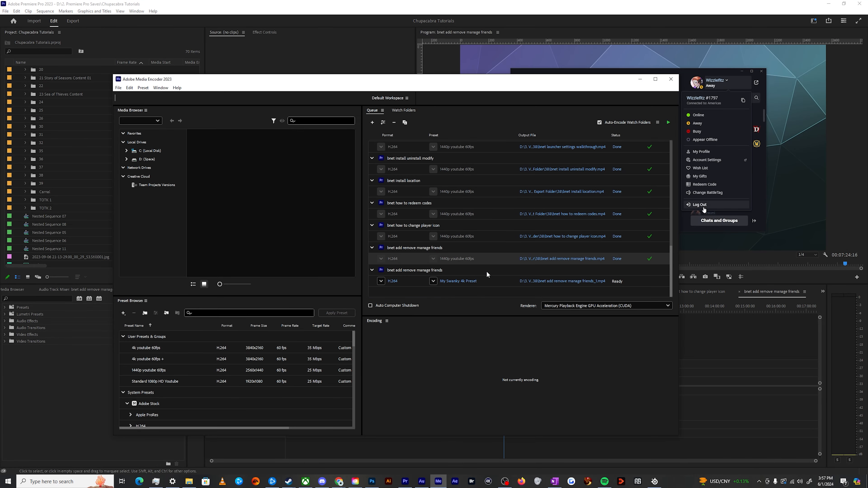
left_click(433, 281)
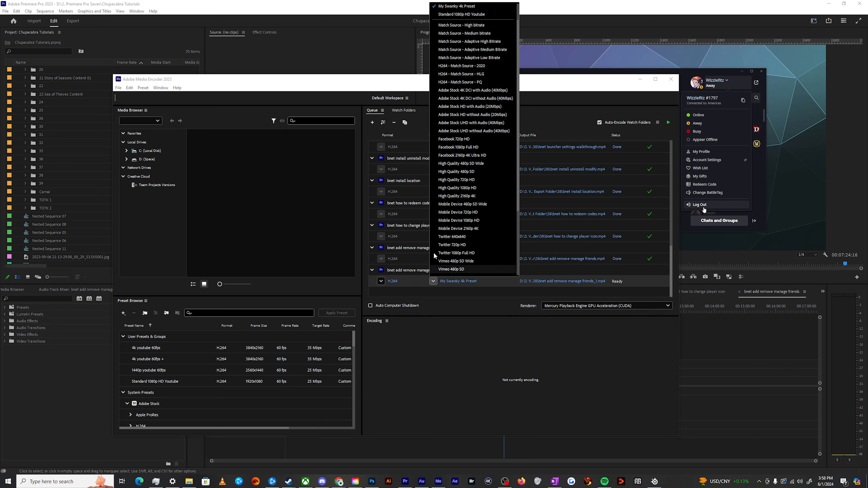
scroll(443, 211, "up", 1)
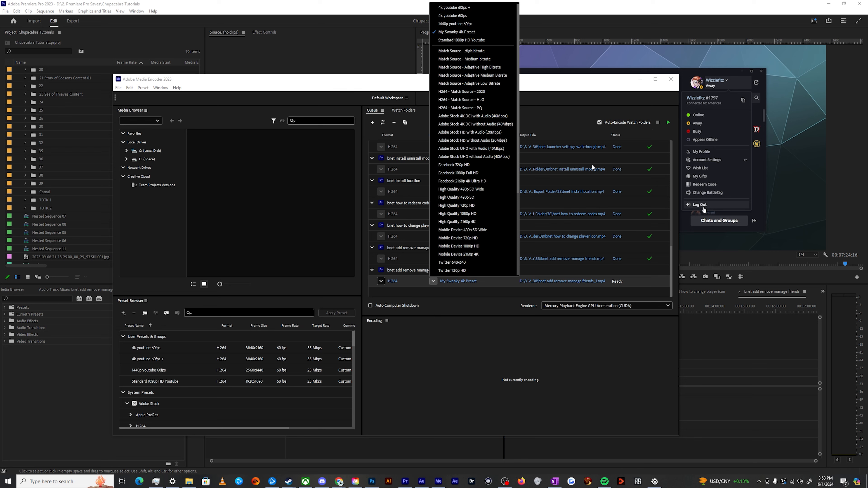
left_click(591, 158)
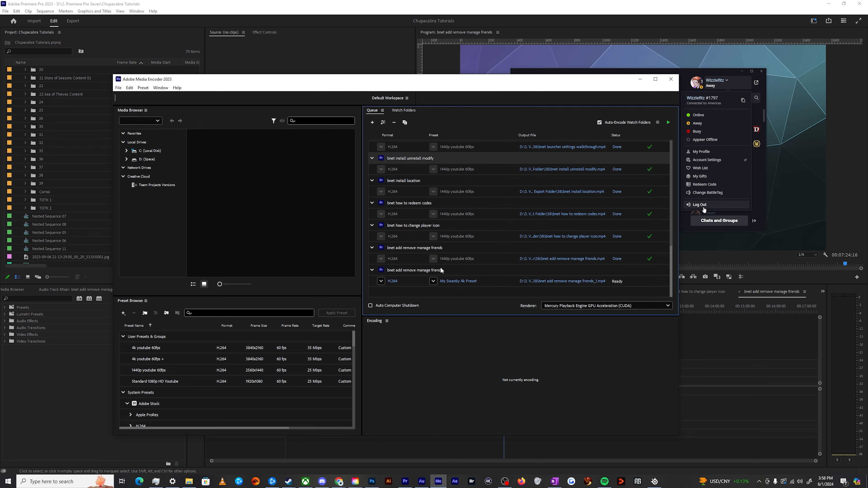
Reset the status of the completed items in the encoding queue, starting from the first item, Joycon LR.
scroll(630, 273, "up", 1)
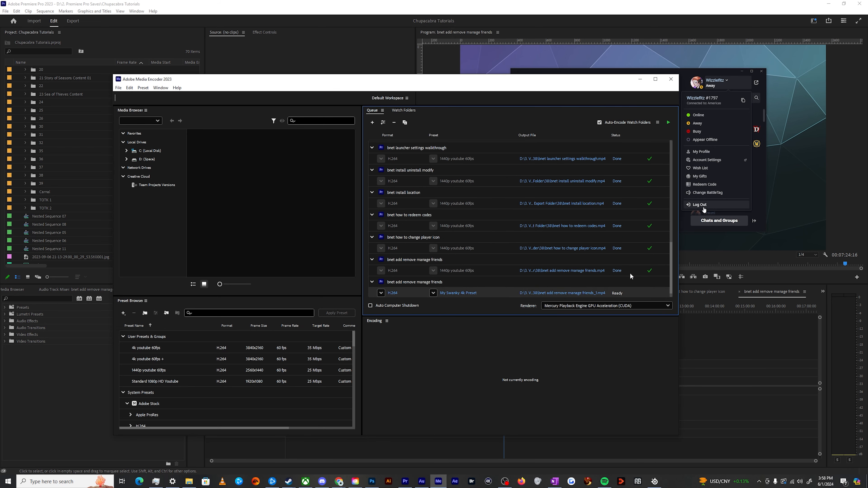
scroll(630, 276, "up", 1)
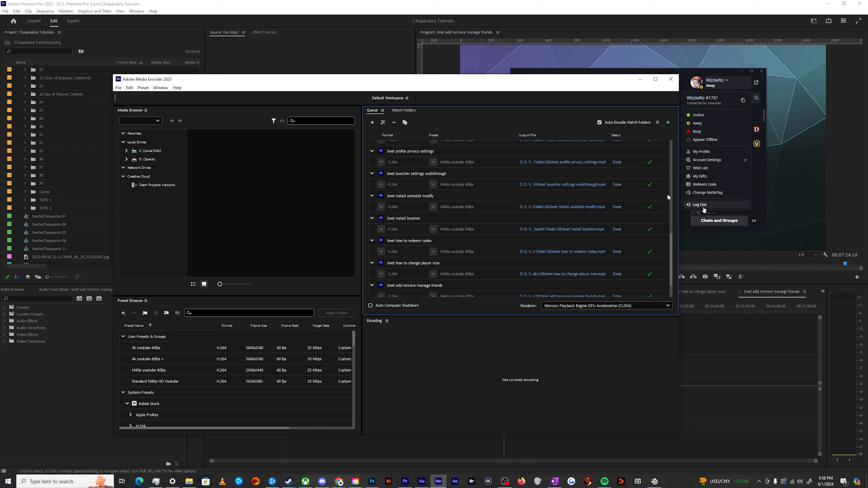
left_click_drag(672, 244, 671, 170)
scroll(671, 170, "up", 3)
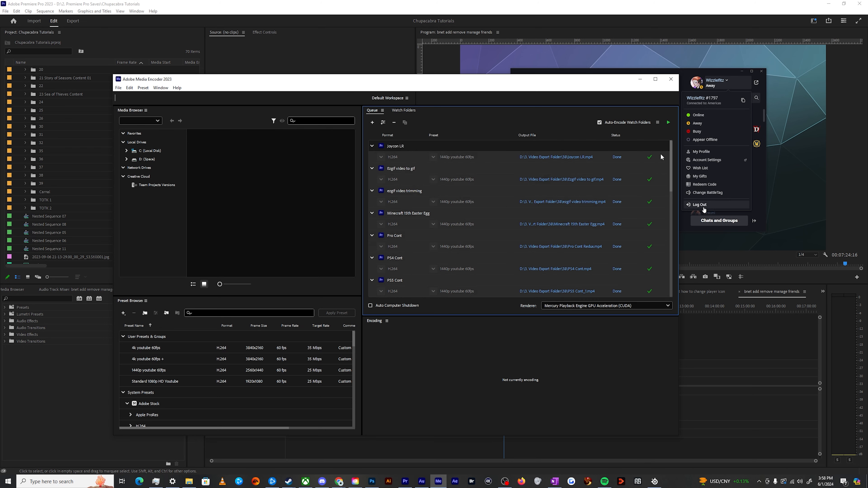
right_click(661, 155)
left_click(682, 184)
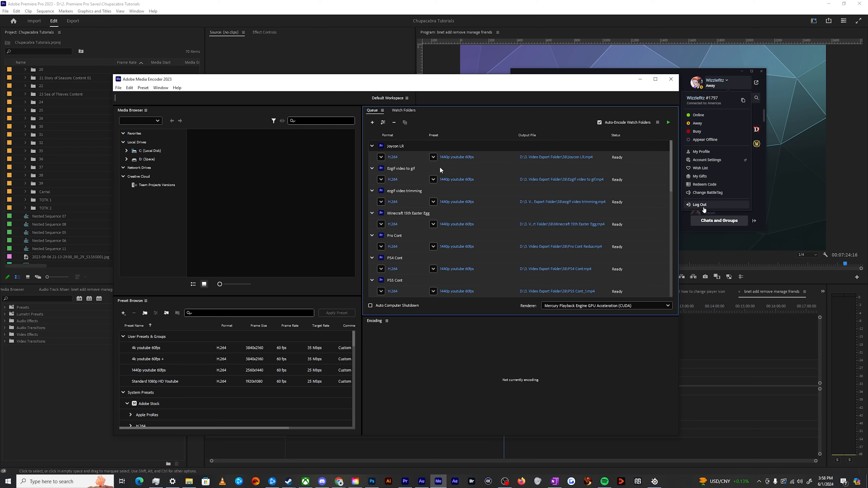
Check the preset lists of the Joycon LR and ezgif video trimming queue items for the newly saved preset.
left_click(435, 157)
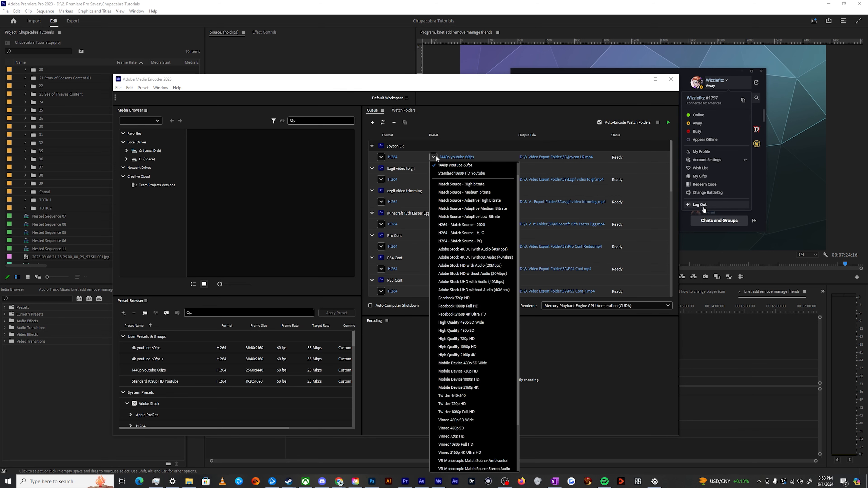
scroll(460, 198, "up", 1)
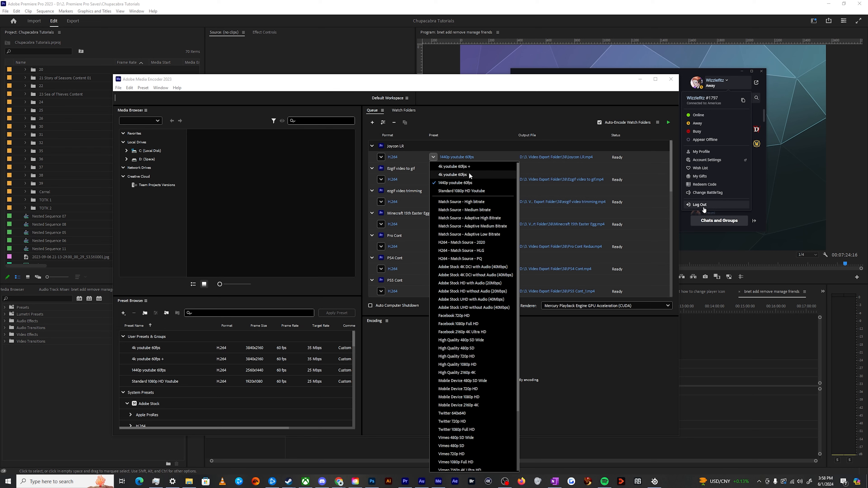
left_click(566, 209)
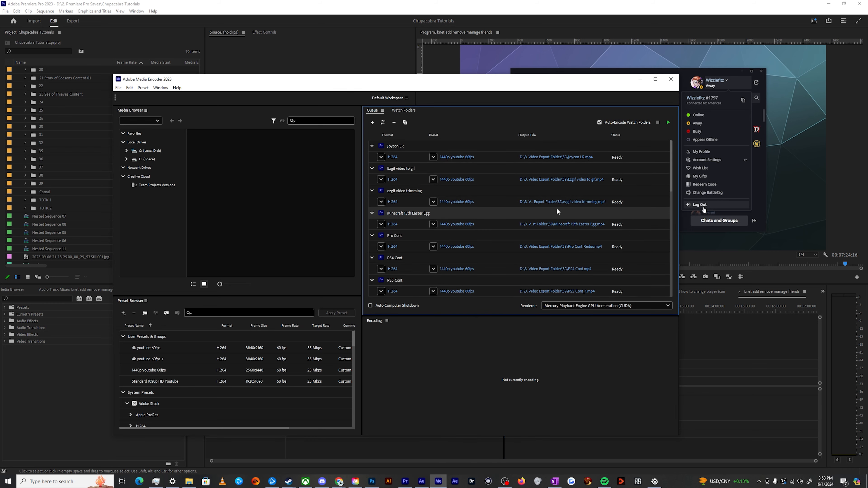
left_click(433, 202)
scroll(456, 240, "up", 1)
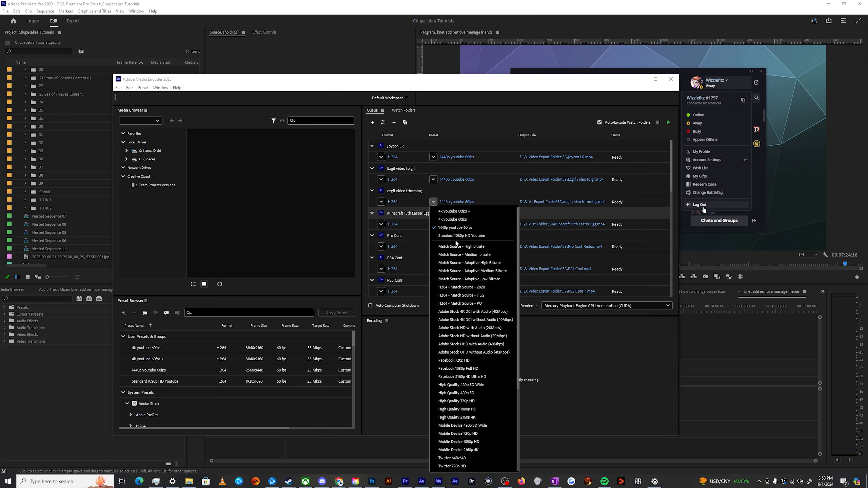
scroll(458, 240, "down", 5)
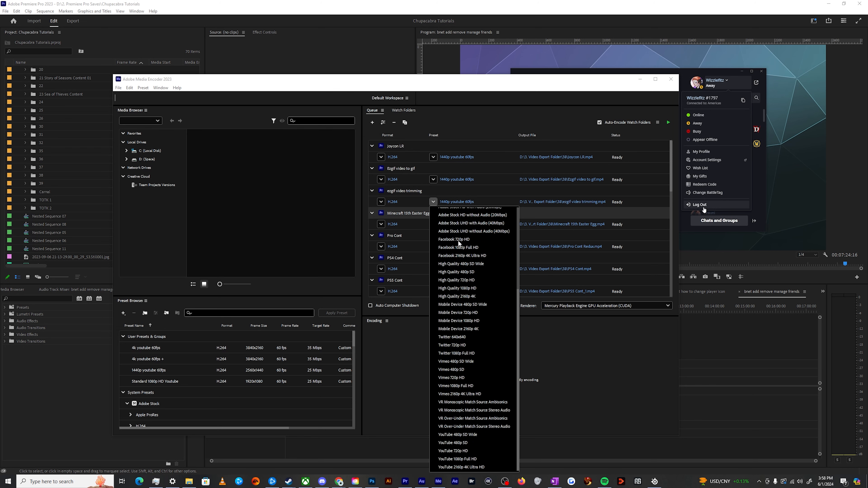
left_click(475, 164)
View the Joycon LR item's export settings without changing them, and return to the last item in the queue.
left_click(465, 158)
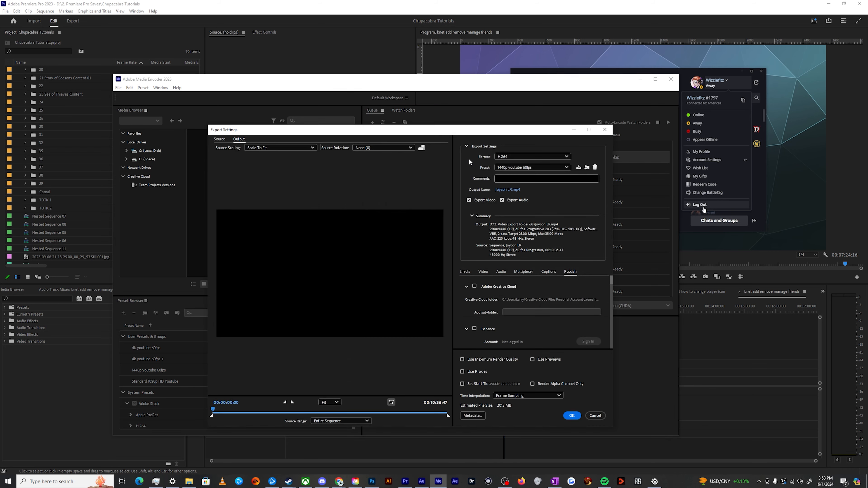
left_click(594, 416)
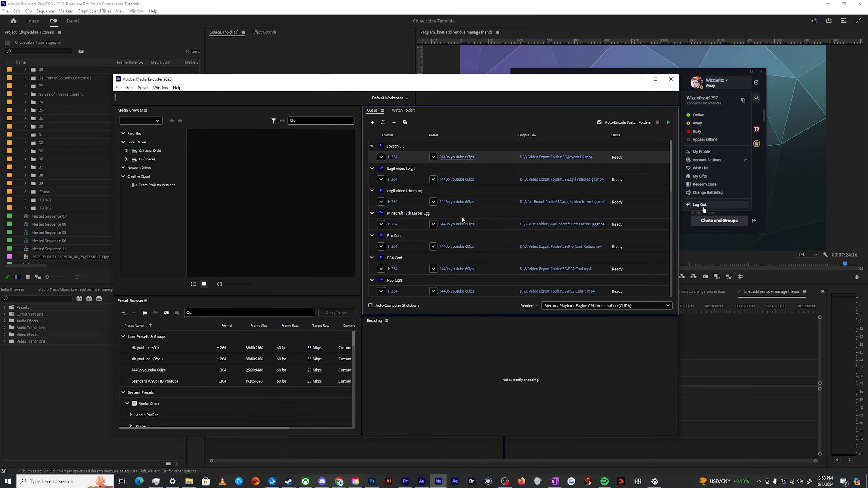
left_click_drag(671, 163, 659, 302)
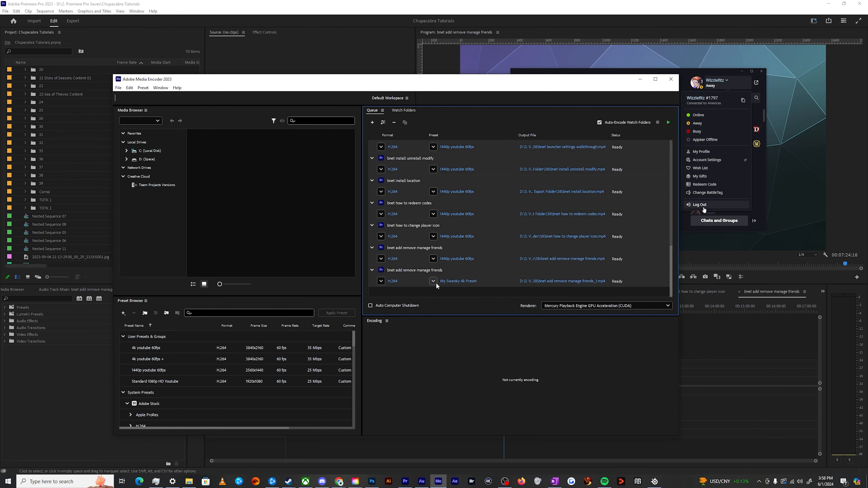
Select My Swanky 4k Preset again for the last item in the encoding queue.
left_click(433, 281)
scroll(447, 205, "up", 1)
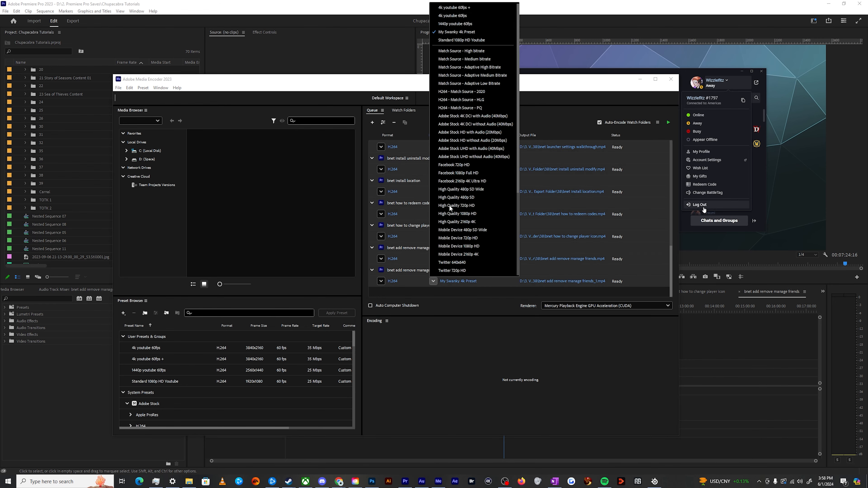
left_click(451, 32)
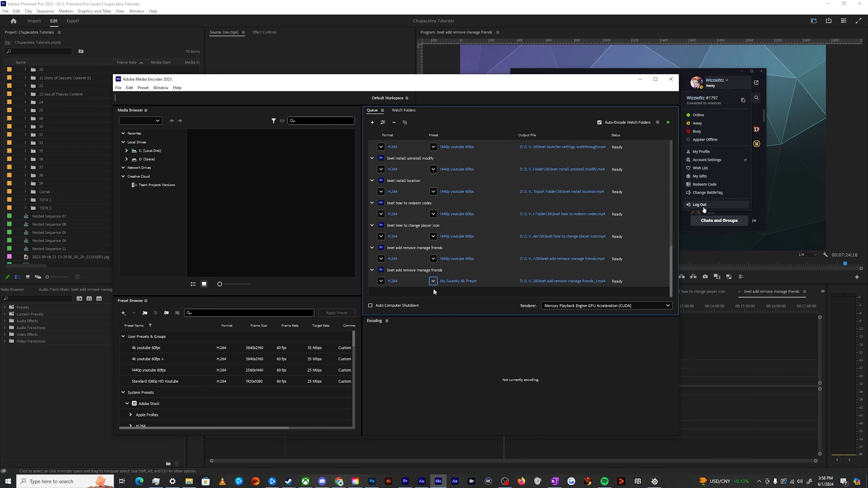
Switch the selected queue items to the Standard 1080p HD Youtube preset, starting from the last item.
left_click(433, 281)
scroll(446, 63, "up", 1)
left_click(450, 32)
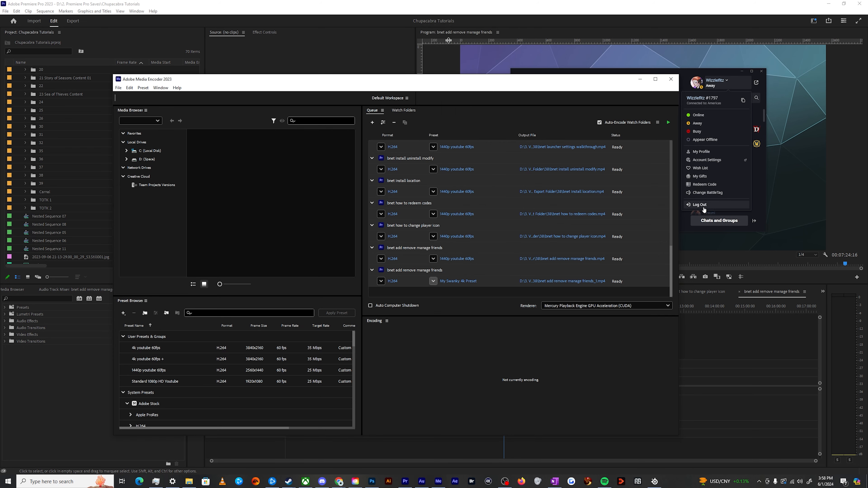
Apply My Swanky 4k Preset to all the selected queue items, starting from the last item.
left_click(433, 281)
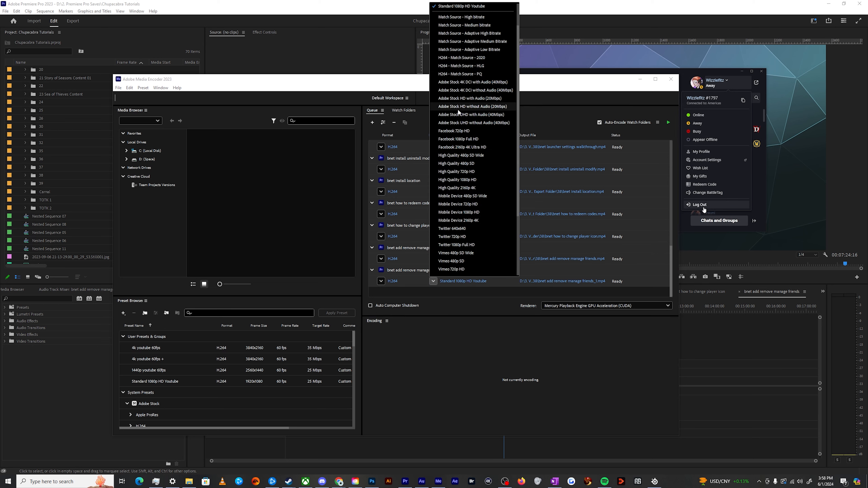
scroll(459, 110, "up", 1)
left_click(453, 32)
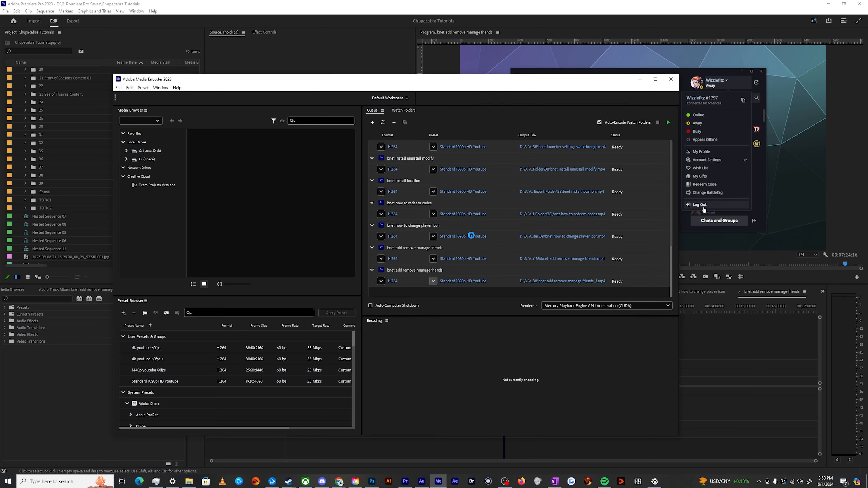
Check which preset the queue items carry, and view and accept the export settings of the second-to-last item, bnet add remove manage friends.
scroll(471, 240, "up", 2)
scroll(471, 242, "up", 2)
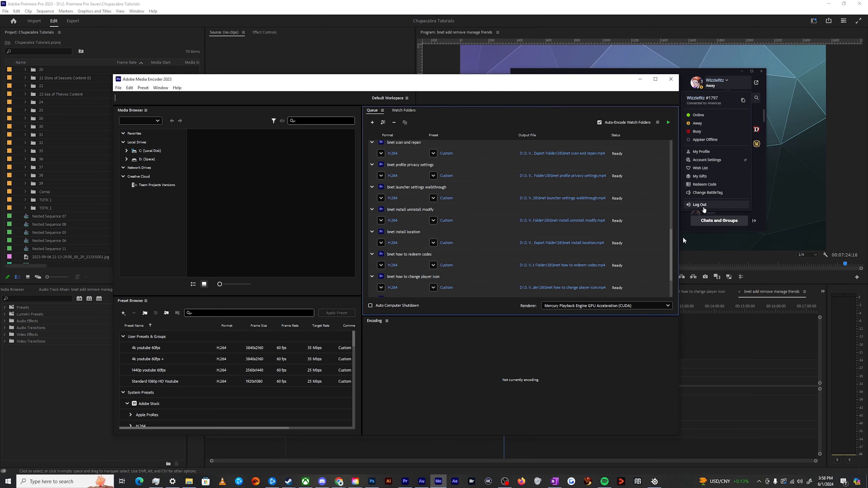
left_click_drag(671, 240, 666, 275)
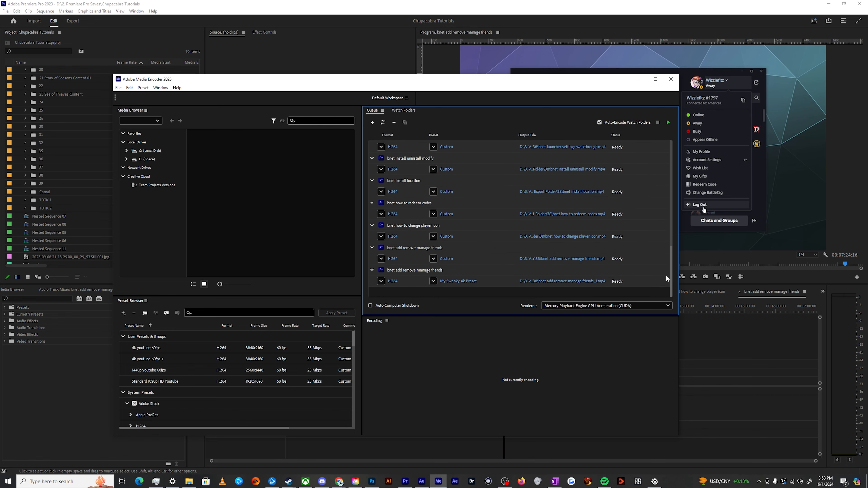
left_click(446, 259)
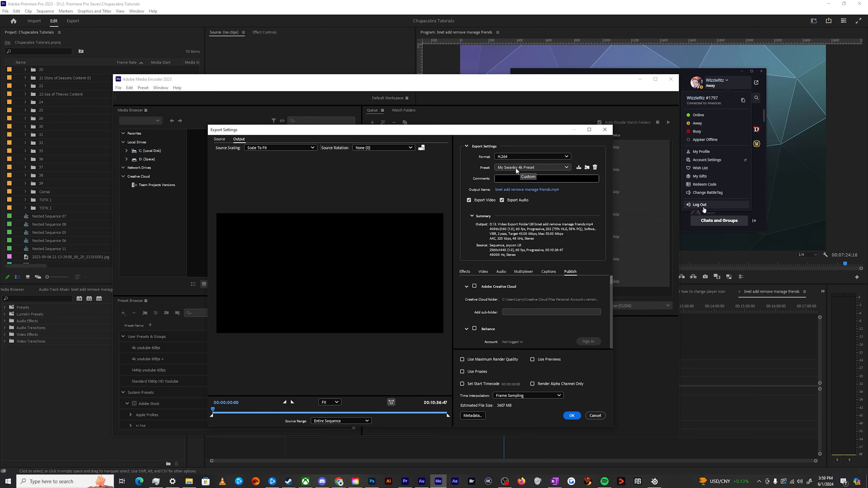
left_click(572, 416)
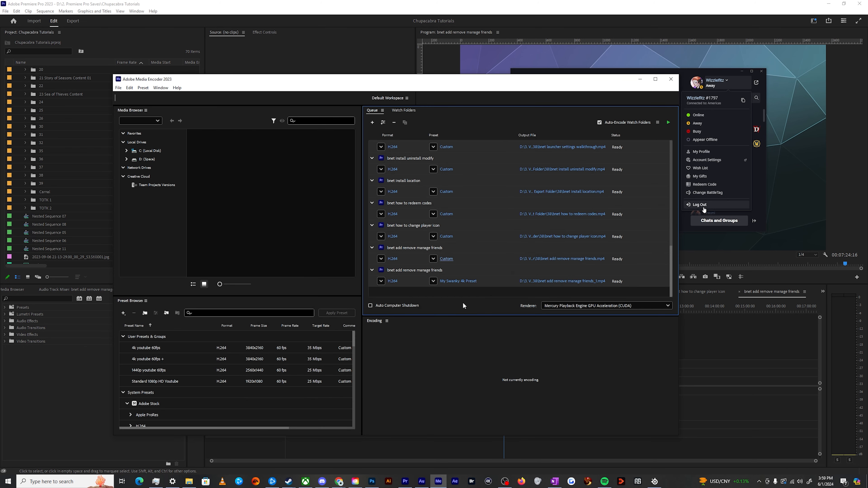
mouse_move(459, 283)
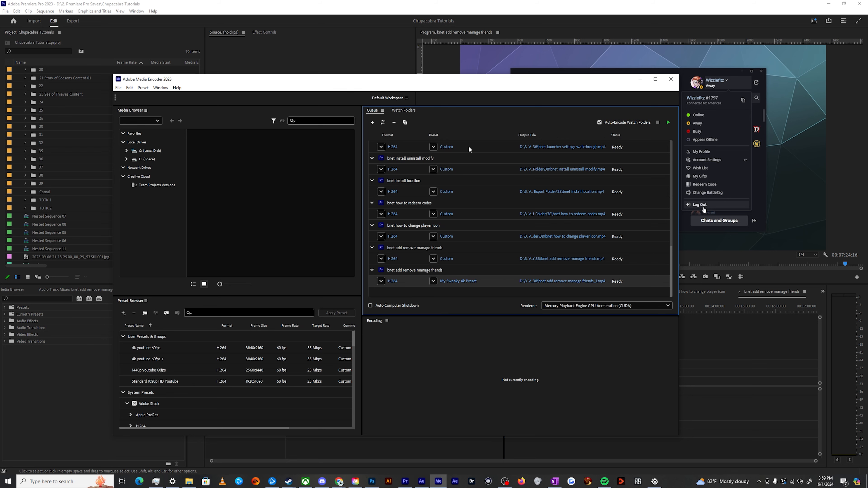
Set the selected queue items to the 4k youtube 60fps preset, and choose a preset again from the bnet install uninstall modify item.
left_click(433, 147)
left_click(454, 173)
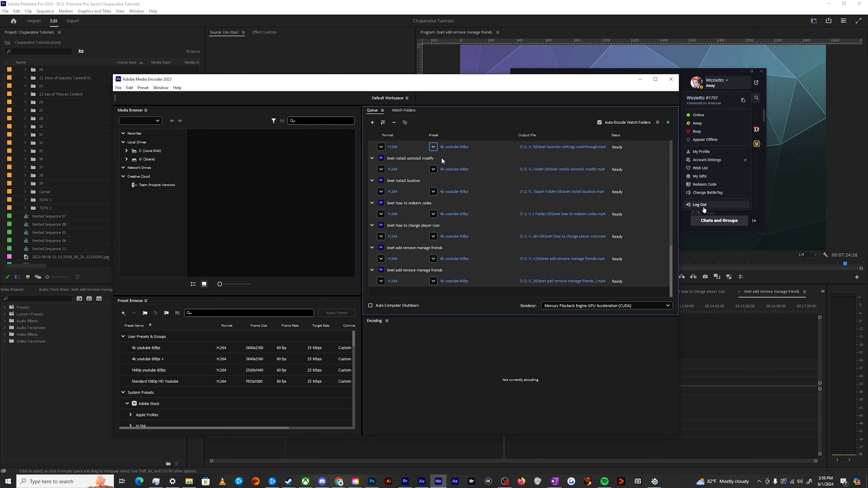
left_click(432, 168)
left_click(459, 202)
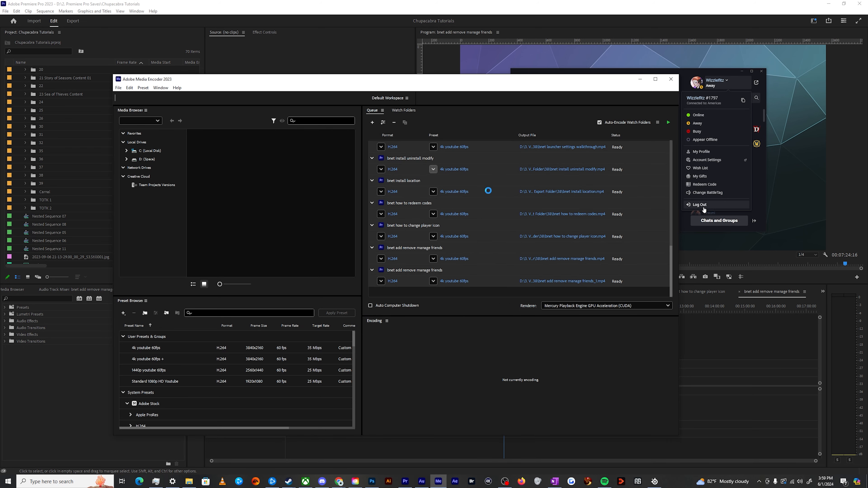